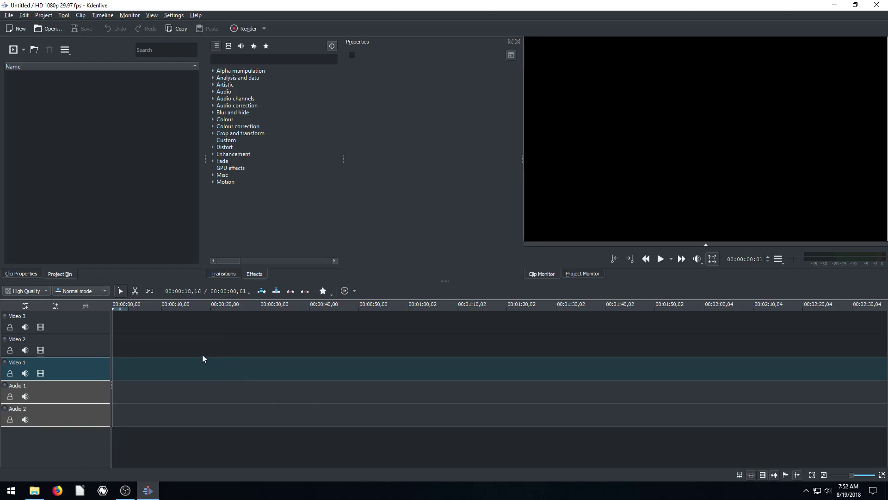
# Import action-1838330_1920.jpg, Little_Boy.JPG and RYN_FISHING.JPG from File Explorer into the Project Bin
pyautogui.click(34, 490)
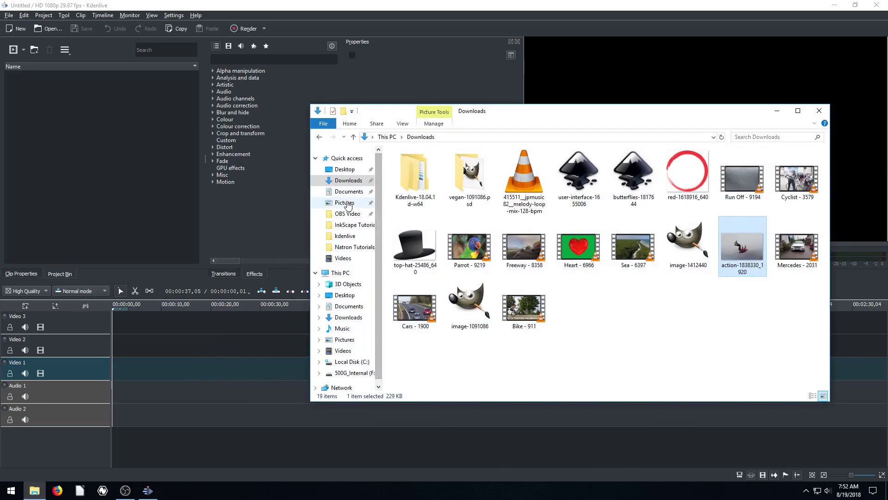
pyautogui.moveTo(743, 247); pyautogui.dragTo(101, 182)
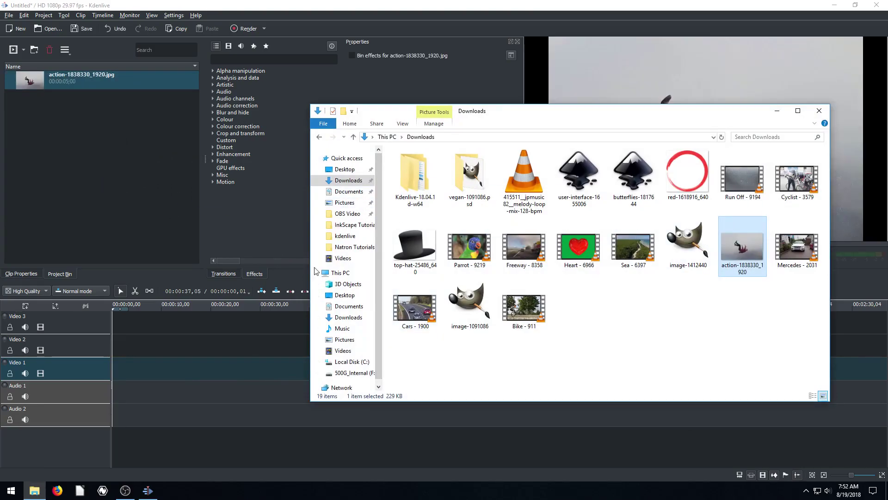
pyautogui.click(344, 202)
pyautogui.moveTo(533, 176); pyautogui.dragTo(135, 165)
pyautogui.moveTo(633, 173); pyautogui.dragTo(162, 178)
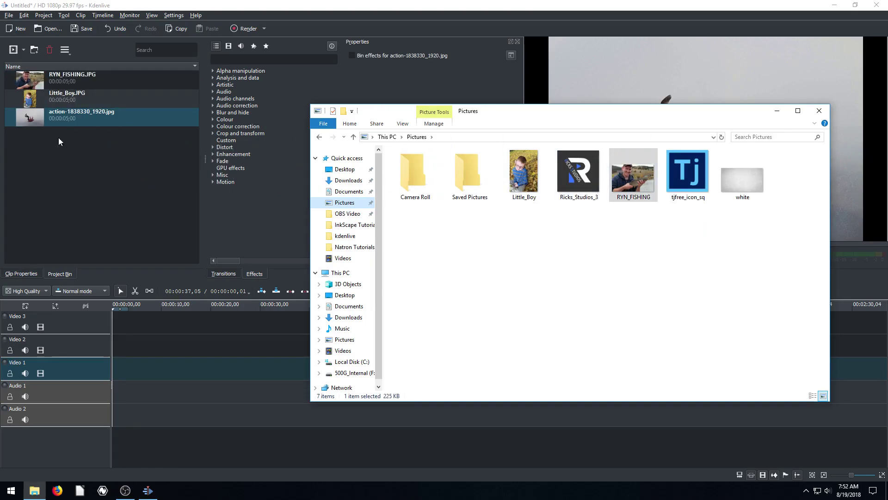
# Minimize Explorer and preview the Little_Boy and RYN_FISHING photos from the bin
pyautogui.click(776, 111)
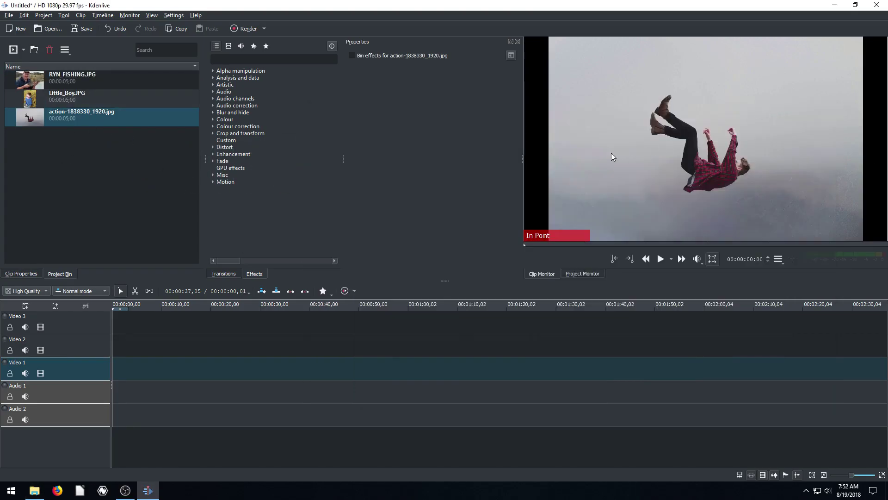
pyautogui.click(67, 99)
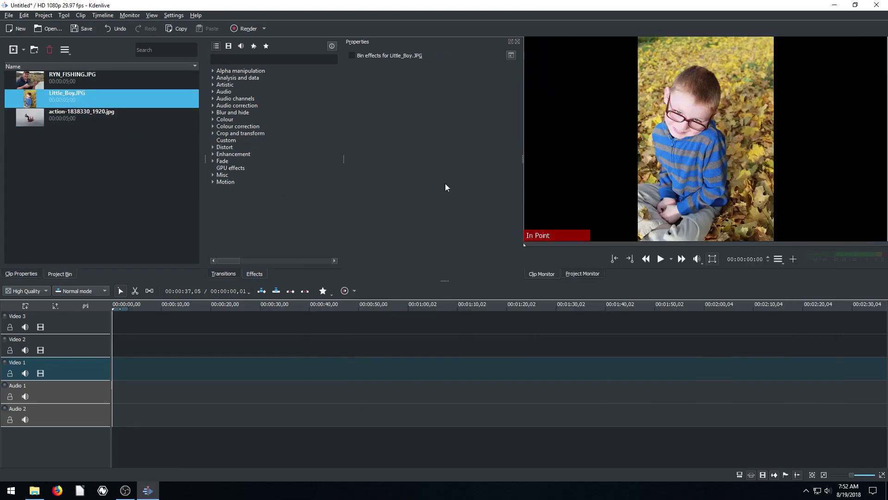
pyautogui.click(68, 83)
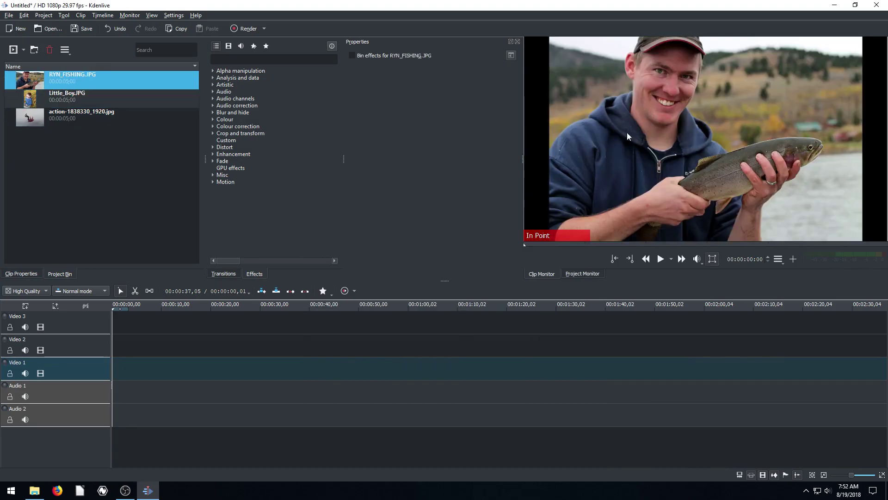
# Place RYN_FISHING, action-1838330_1920.jpg and Little_Boy.JPG in order on Video 1, then check frames at 6 and 11 seconds
pyautogui.moveTo(29, 80); pyautogui.dragTo(116, 363)
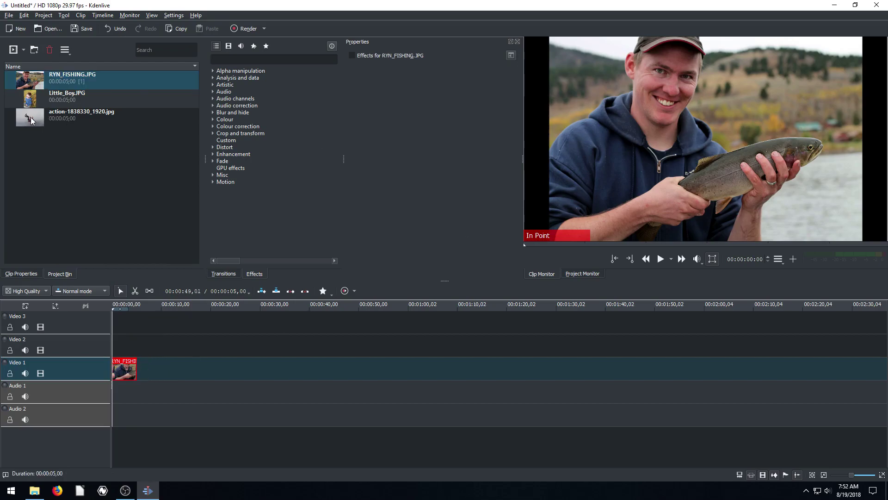
pyautogui.moveTo(31, 117); pyautogui.dragTo(137, 374)
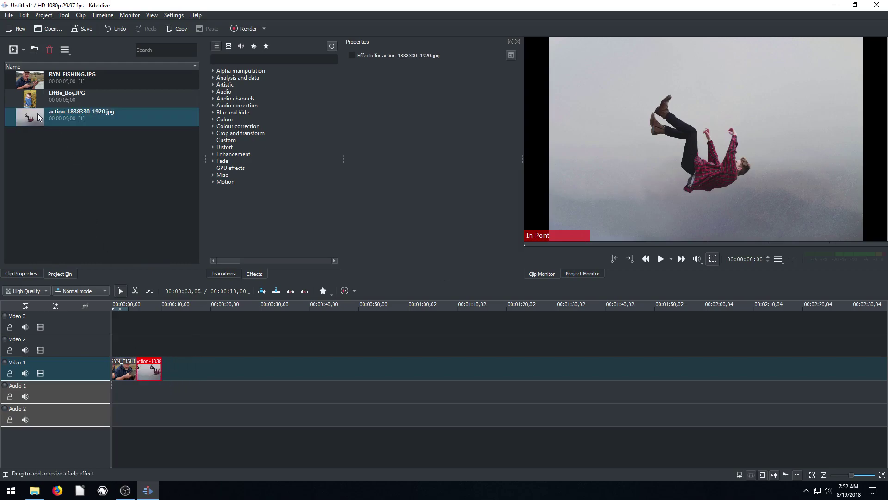
pyautogui.click(30, 102)
pyautogui.moveTo(118, 229); pyautogui.dragTo(160, 370)
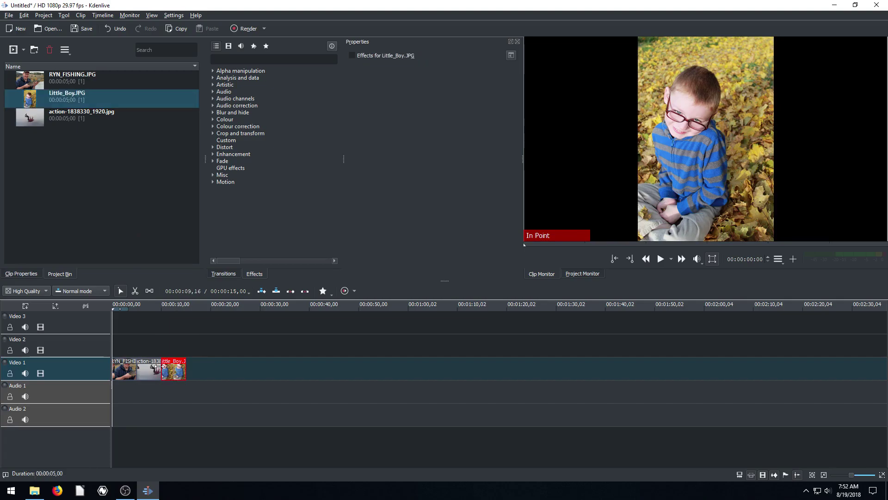
pyautogui.click(145, 307)
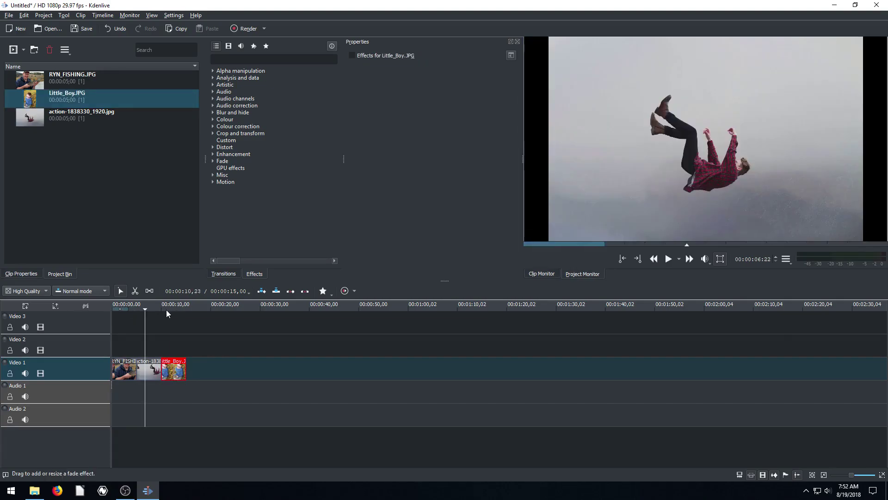
pyautogui.click(167, 310)
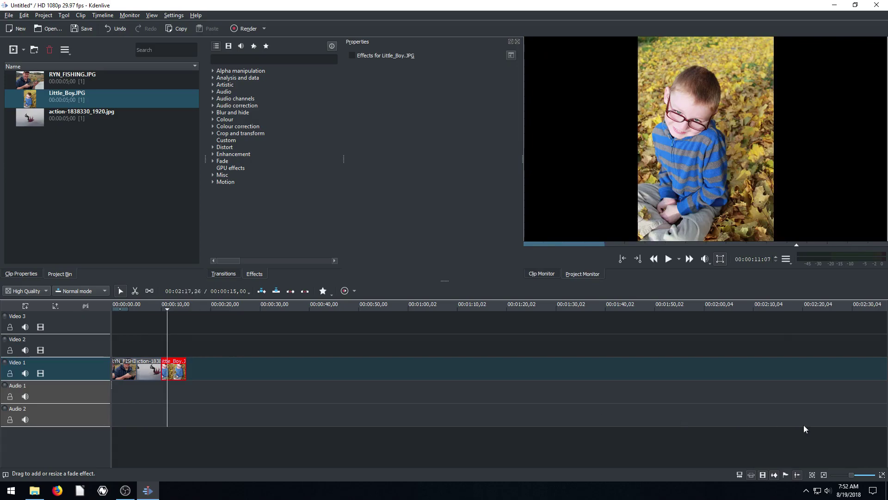
pyautogui.click(855, 475)
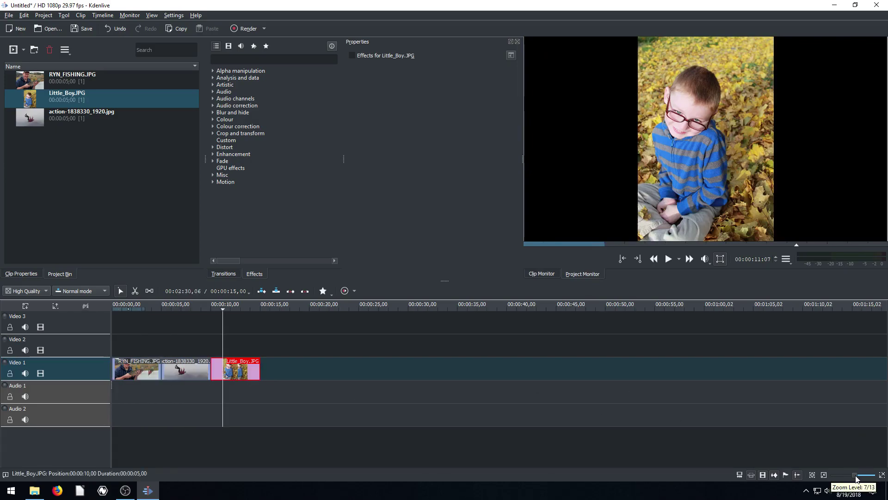
pyautogui.click(857, 475)
pyautogui.click(857, 475)
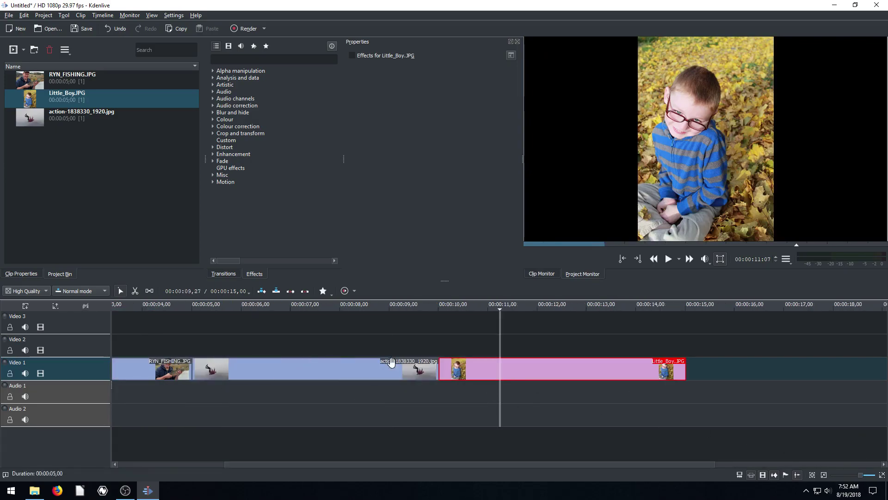
pyautogui.click(250, 316)
pyautogui.moveTo(325, 463); pyautogui.dragTo(176, 458)
pyautogui.click(230, 373)
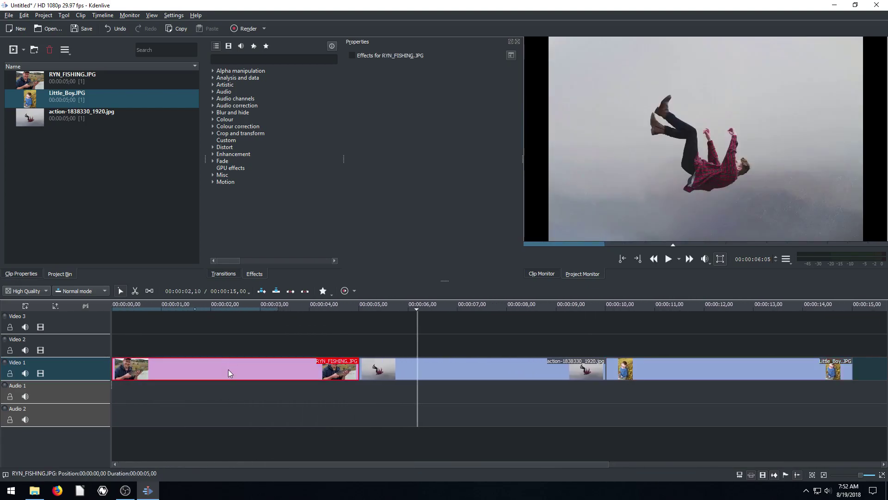
pyautogui.click(383, 309)
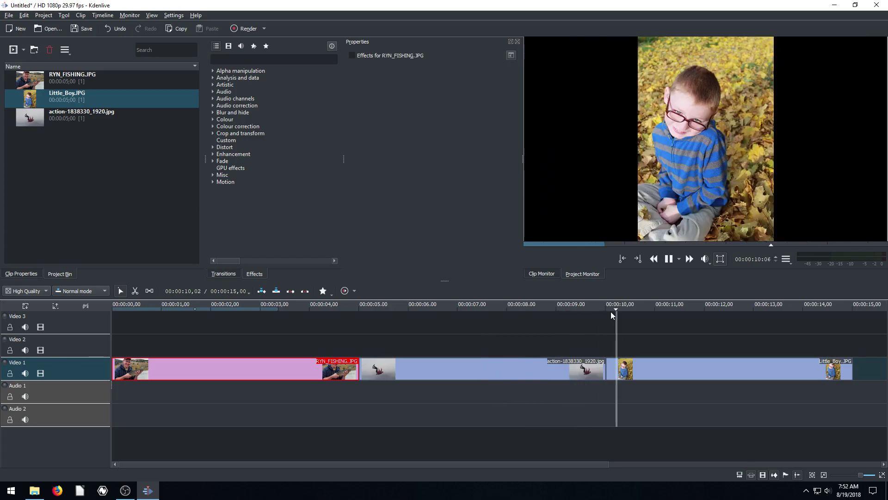
pyautogui.click(668, 260)
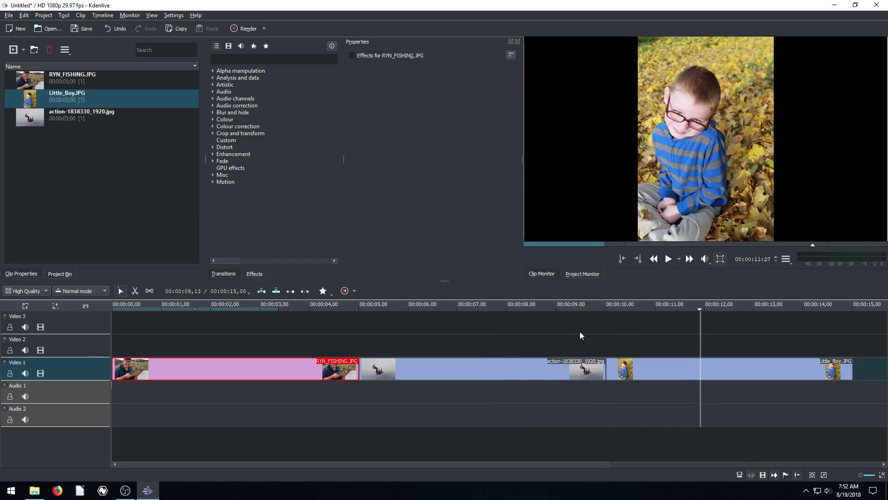
# Set the Little_Boy, falling-man and RYN_FISHING clips each to a 00:00:03,00 duration
pyautogui.doubleClick(652, 372)
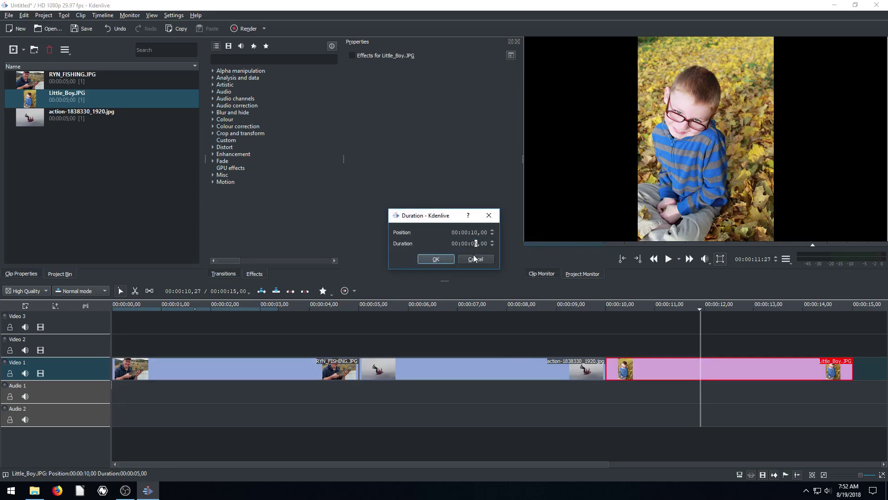
pyautogui.write('4')
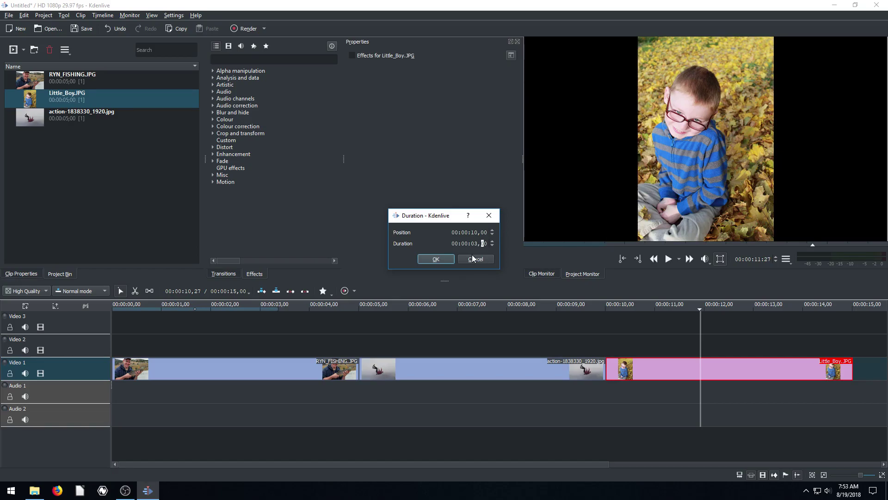
pyautogui.click(438, 258)
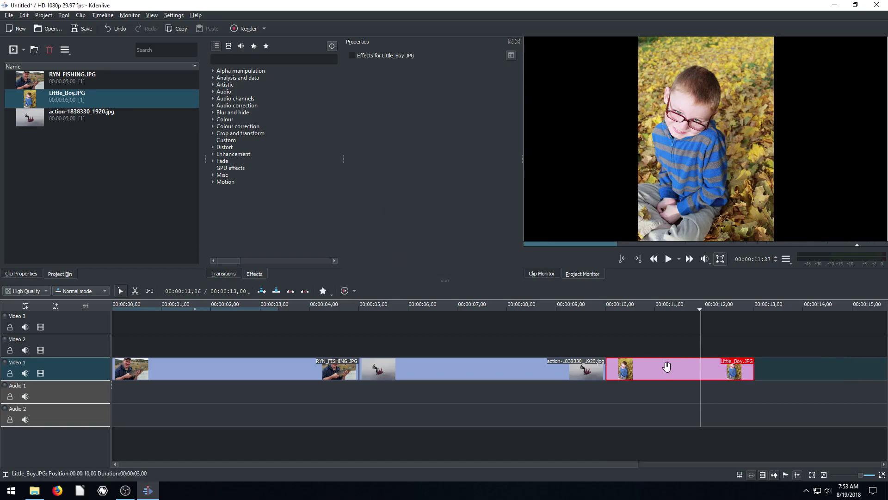
pyautogui.click(652, 316)
pyautogui.doubleClick(551, 373)
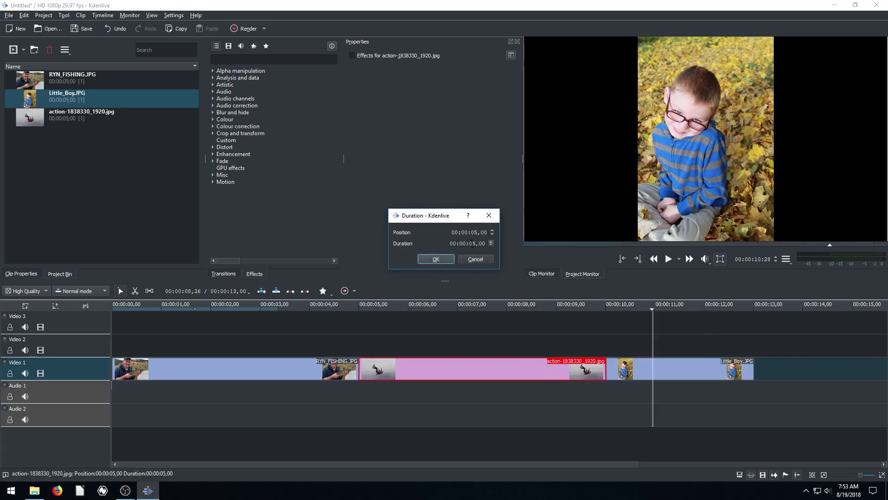
pyautogui.click(464, 242)
pyautogui.write('03')
pyautogui.click(436, 258)
pyautogui.doubleClick(318, 369)
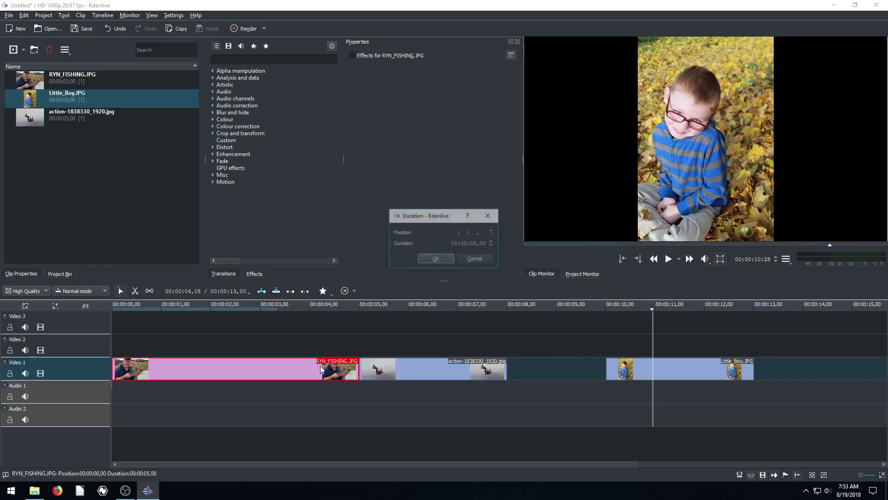
pyautogui.click(475, 243)
pyautogui.write('03')
pyautogui.click(432, 259)
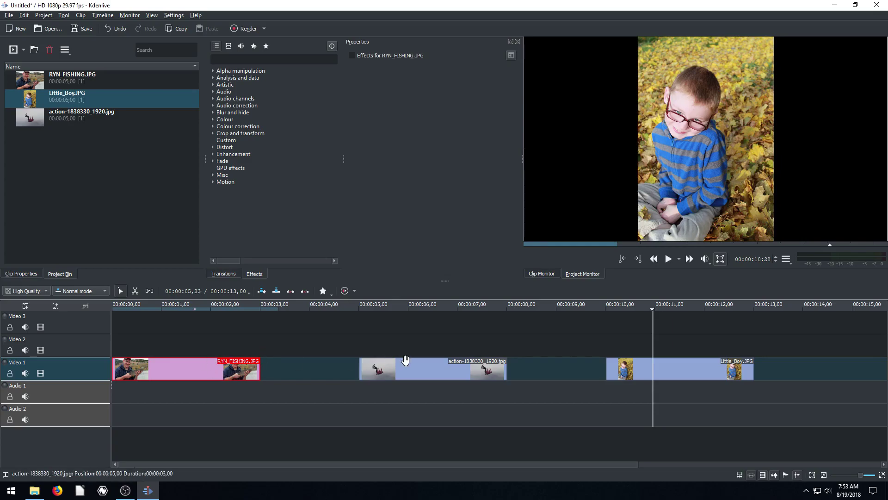
# Slide the falling-man clip to start at 3 seconds and Little_Boy toward it, then preview
pyautogui.moveTo(402, 365); pyautogui.dragTo(308, 369)
pyautogui.moveTo(632, 367); pyautogui.dragTo(522, 368)
pyautogui.click(396, 308)
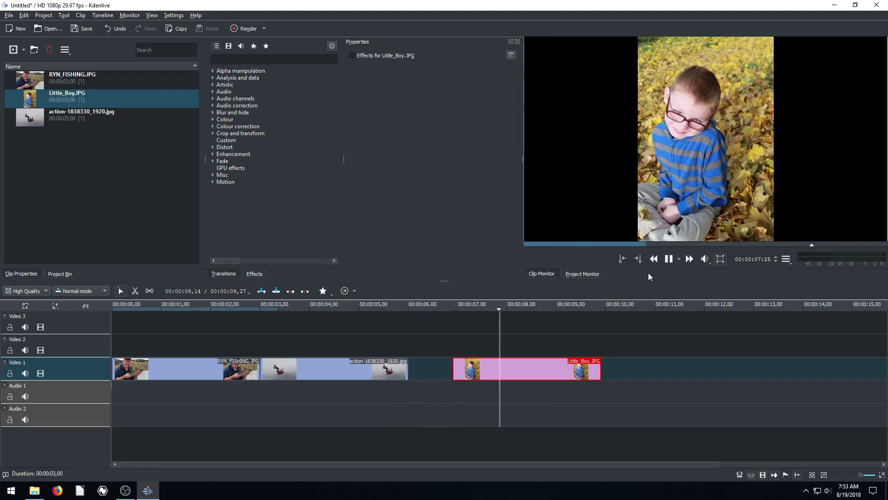
pyautogui.click(669, 258)
# Close the remaining gap so Little_Boy starts at 6 seconds, and preview from about 5 seconds
pyautogui.moveTo(487, 368); pyautogui.dragTo(442, 368)
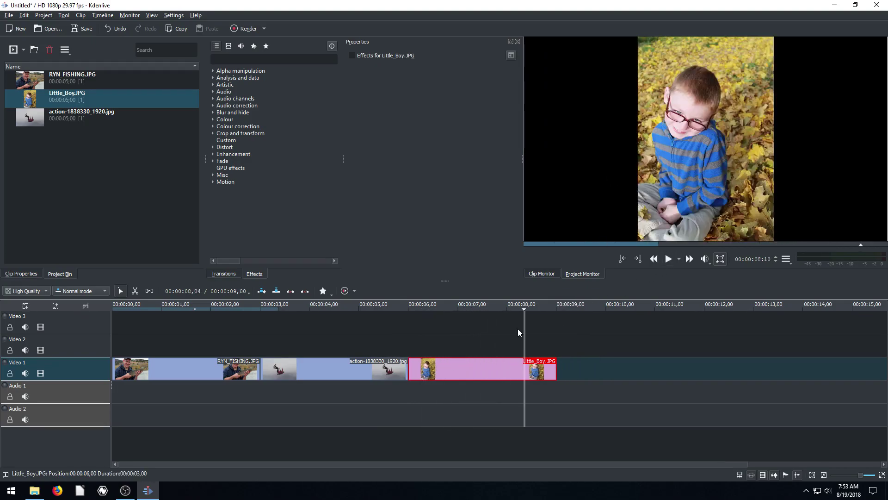
pyautogui.moveTo(521, 308); pyautogui.dragTo(362, 312)
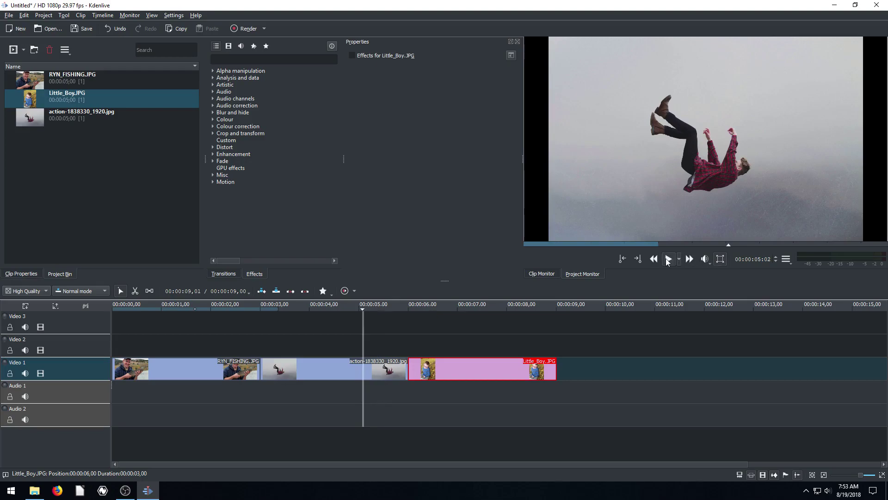
pyautogui.click(379, 309)
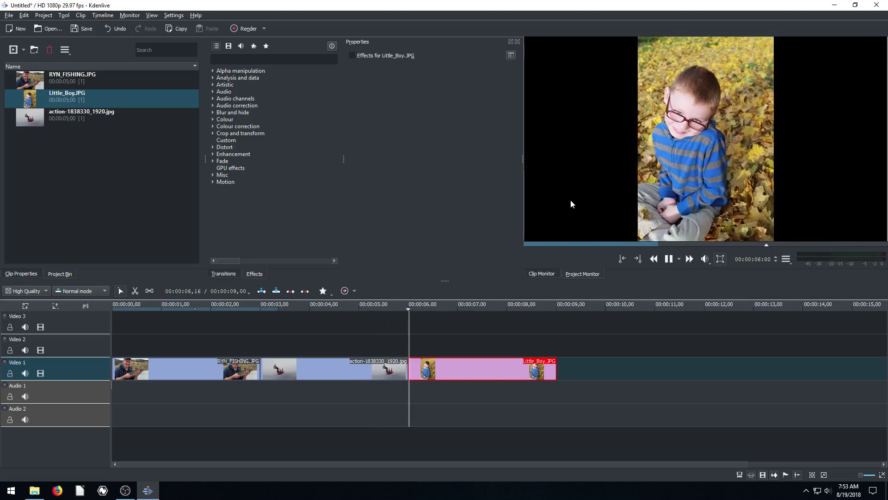
pyautogui.click(669, 258)
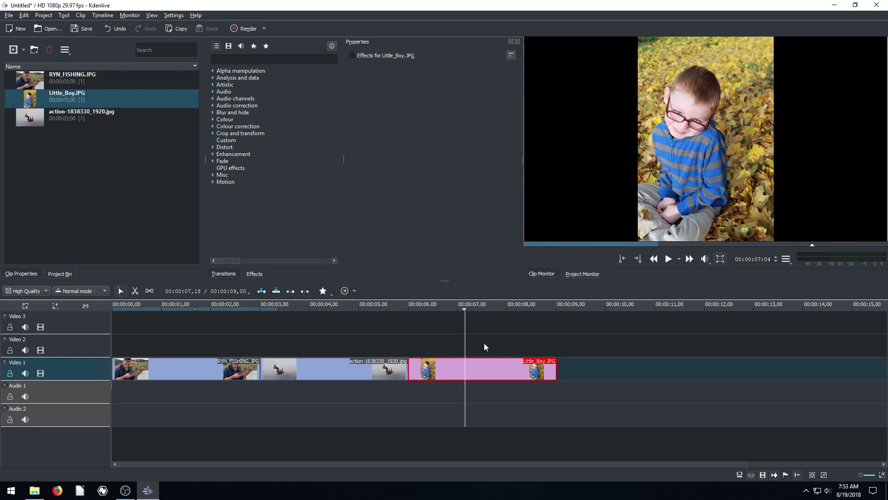
# Trim Little_Boy to end near 7:12, shorten the action clip, and slide Little_Boy left against it
pyautogui.click(489, 363)
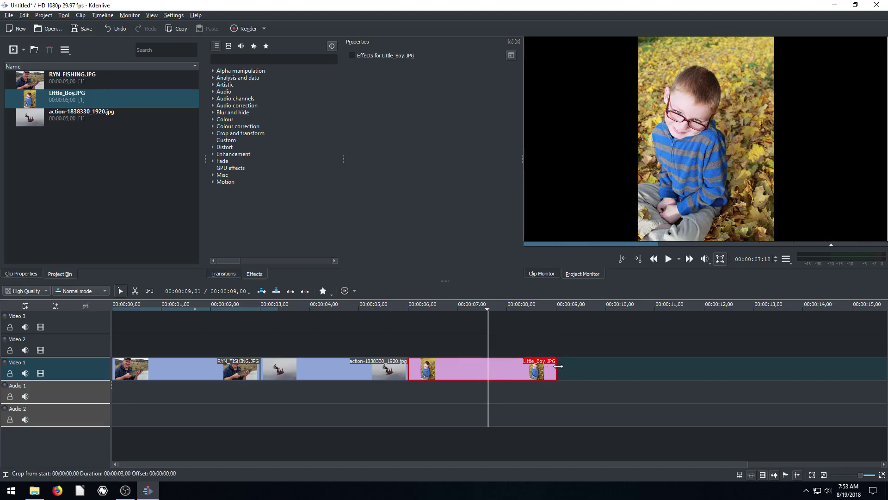
pyautogui.moveTo(558, 366); pyautogui.dragTo(478, 376)
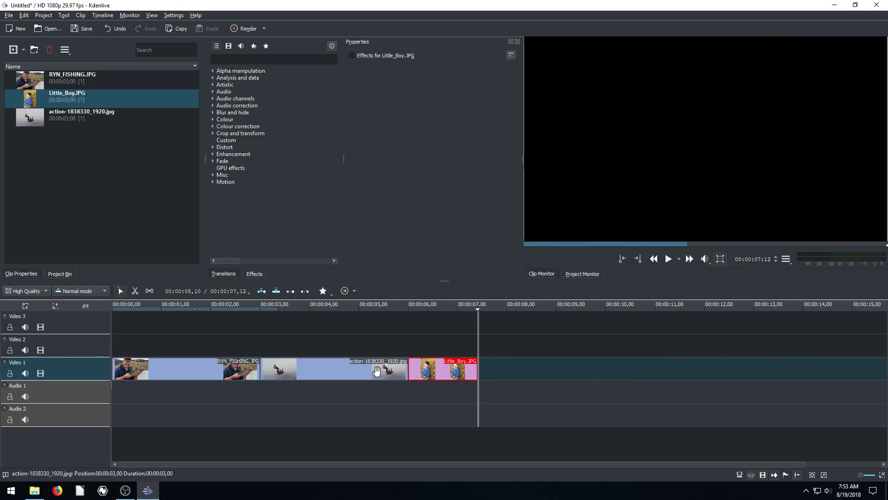
pyautogui.click(365, 370)
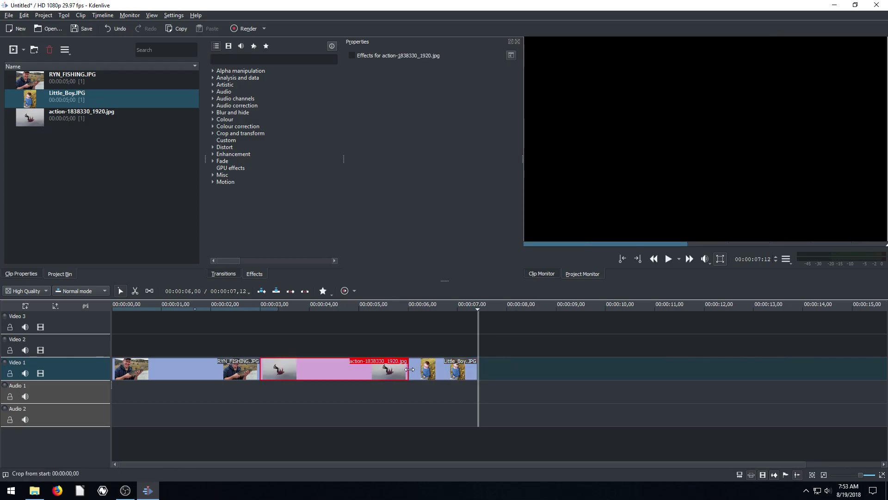
pyautogui.moveTo(409, 369); pyautogui.dragTo(366, 370)
pyautogui.click(437, 373)
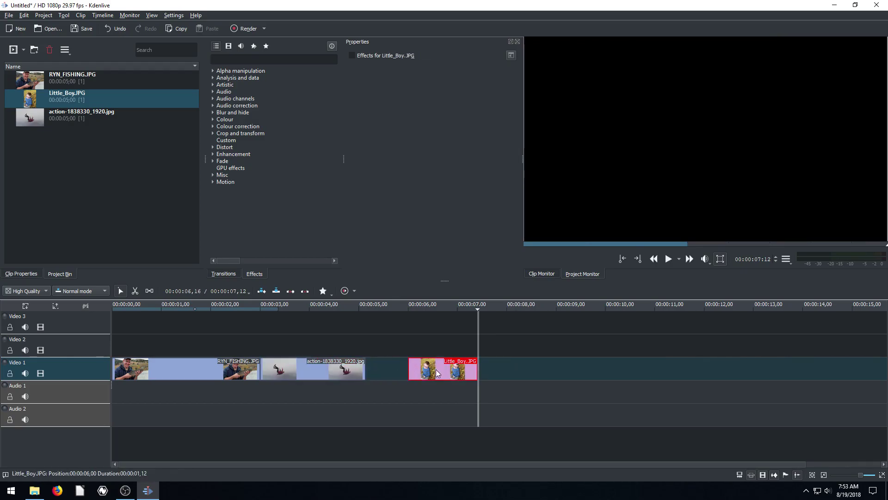
pyautogui.moveTo(437, 373); pyautogui.dragTo(394, 373)
# Shorten RYN_FISHING to about 2 seconds and slide the action and Little_Boy clips left to close gaps
pyautogui.click(230, 376)
pyautogui.moveTo(260, 370)
pyautogui.mouseDown()
pyautogui.moveTo(232, 370)
pyautogui.moveTo(251, 370)
pyautogui.mouseUp()
pyautogui.moveTo(370, 370); pyautogui.dragTo(342, 370)
pyautogui.click(206, 370)
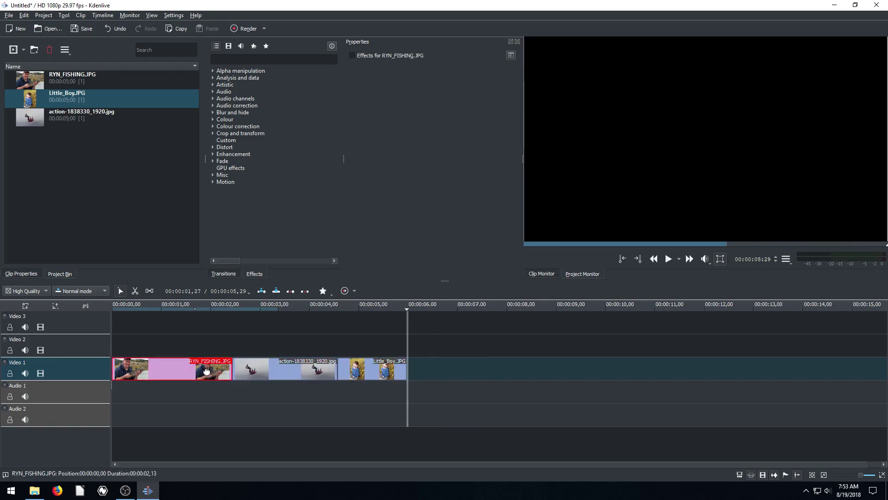
pyautogui.click(252, 370)
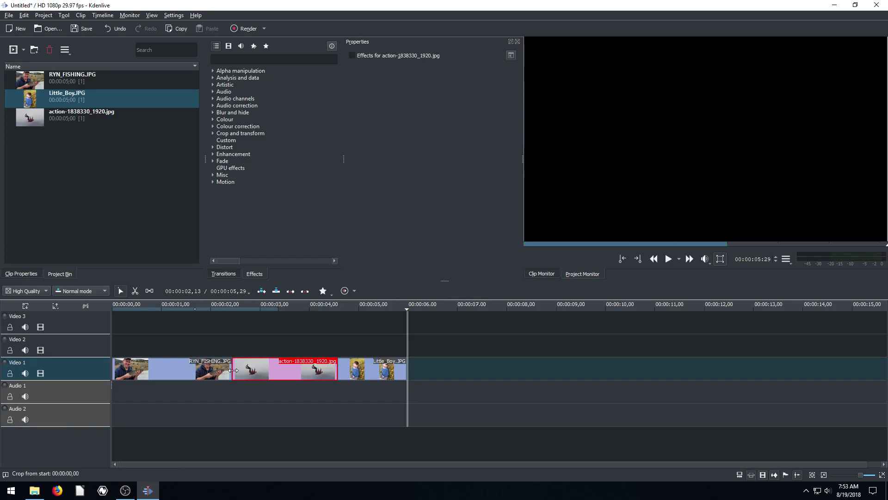
pyautogui.moveTo(233, 370); pyautogui.dragTo(206, 370)
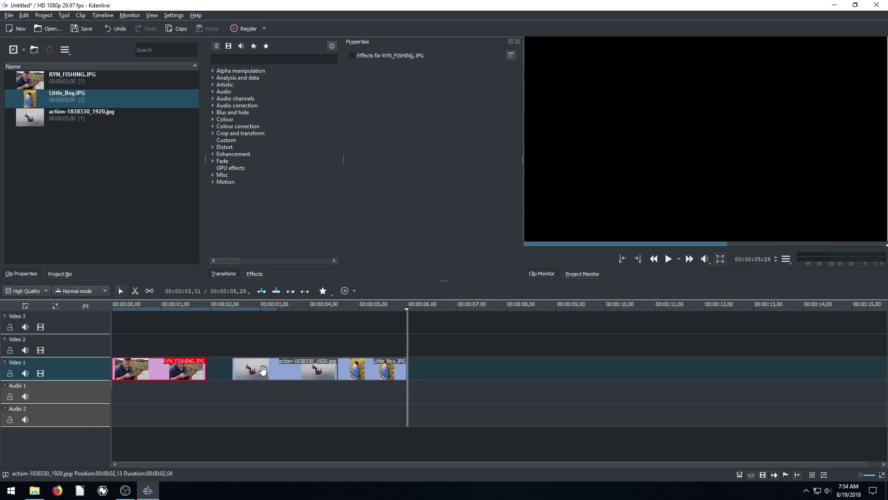
pyautogui.moveTo(262, 370); pyautogui.dragTo(236, 370)
pyautogui.moveTo(340, 370); pyautogui.dragTo(313, 370)
# Preview the trimmed slideshow from the start, confirming it ends at 5:13
pyautogui.moveTo(380, 308)
pyautogui.mouseDown()
pyautogui.moveTo(396, 309)
pyautogui.moveTo(381, 308)
pyautogui.mouseUp()
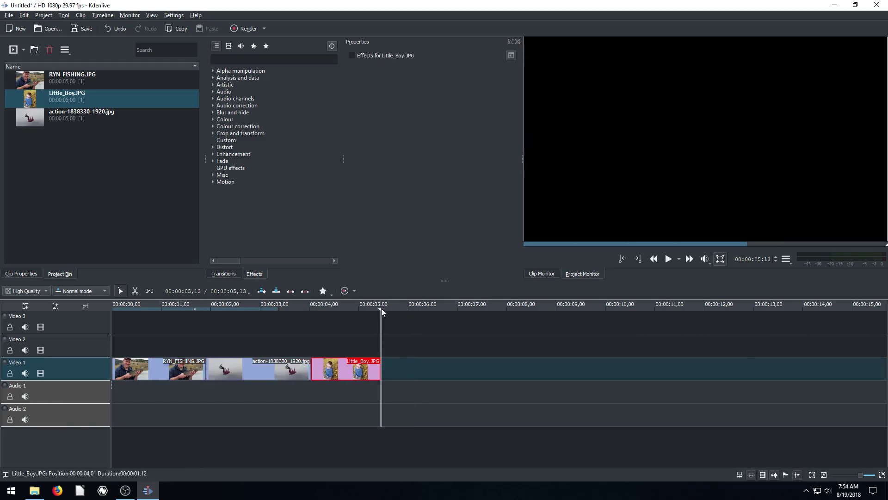
pyautogui.click(123, 312)
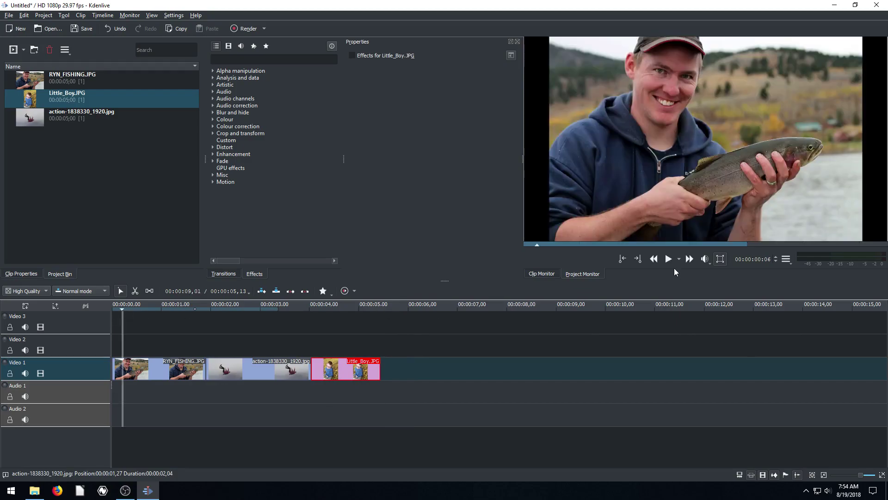
pyautogui.click(140, 309)
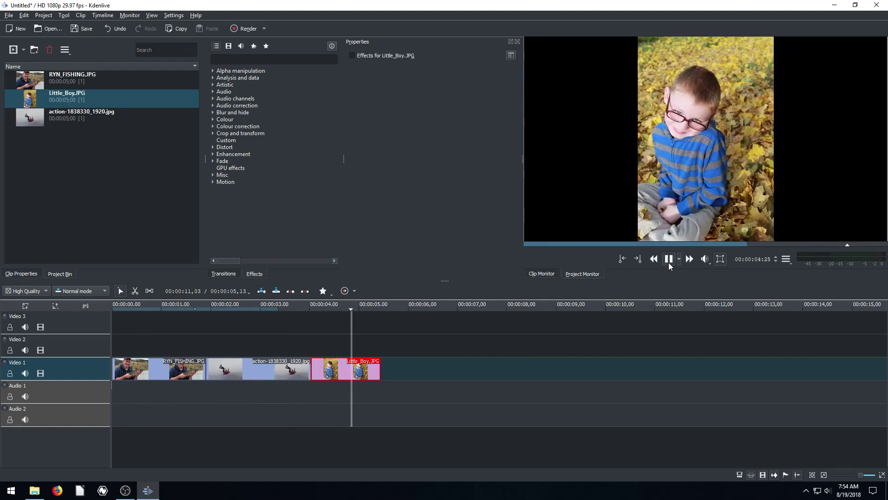
pyautogui.click(668, 261)
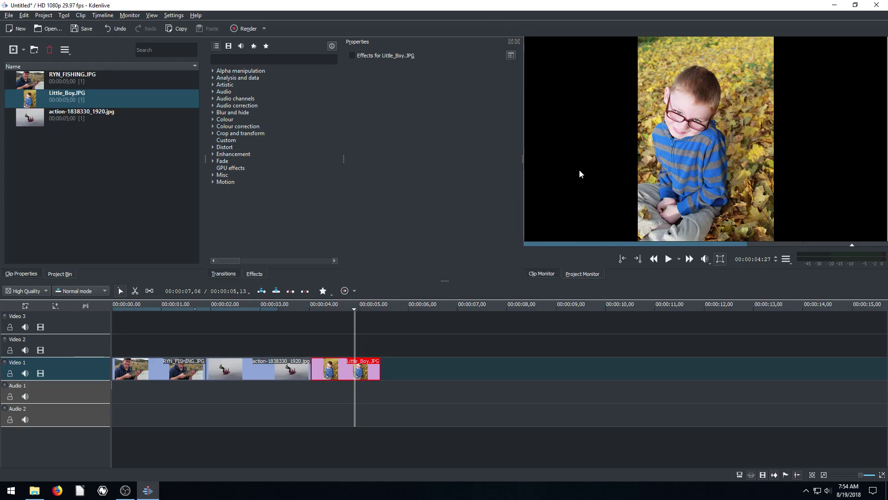
# Select the action and RYN_FISHING clips, parking the playhead on the fishing photo
pyautogui.click(271, 374)
pyautogui.click(250, 307)
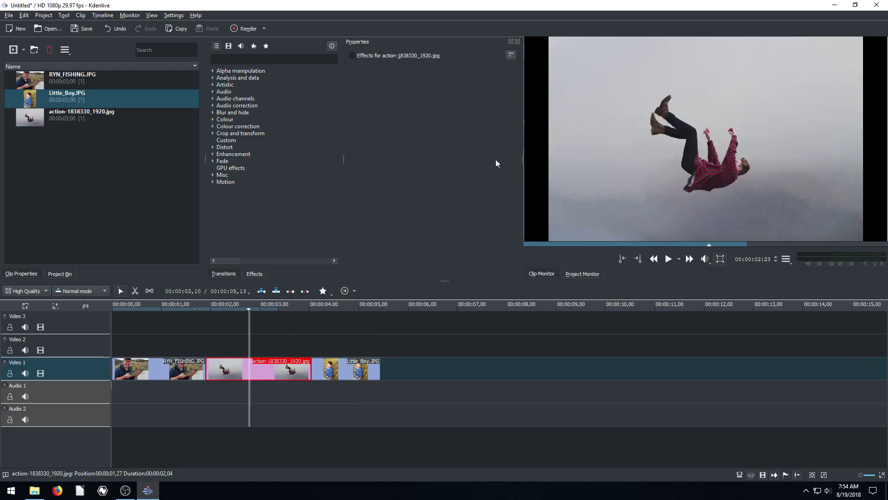
pyautogui.click(131, 356)
pyautogui.click(149, 308)
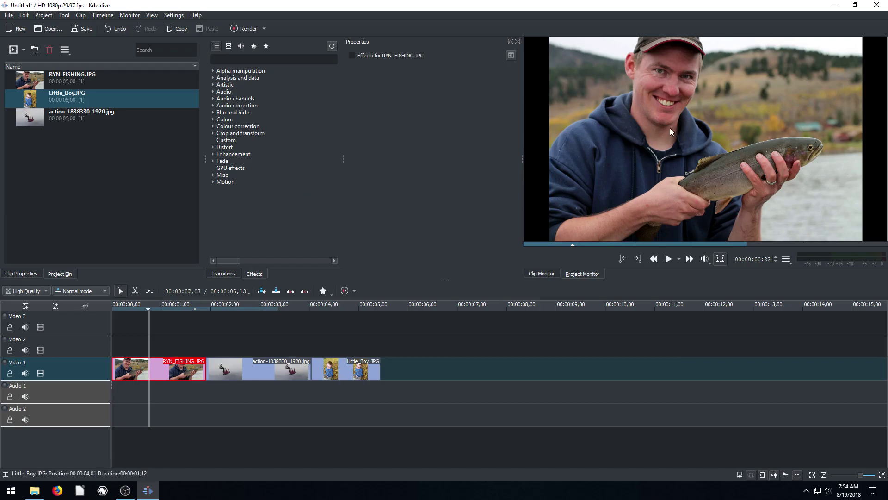
# Apply the Edge Crop effect from Crop and transform to the RYN_FISHING clip
pyautogui.click(213, 133)
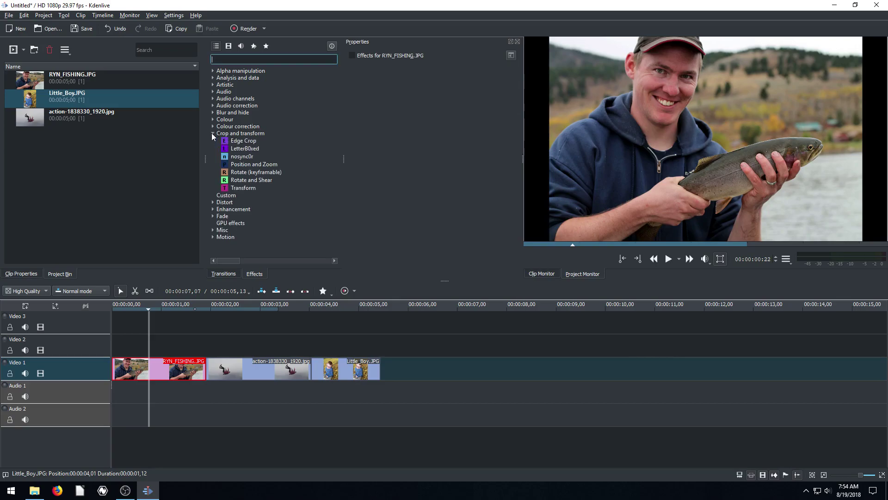
pyautogui.click(241, 142)
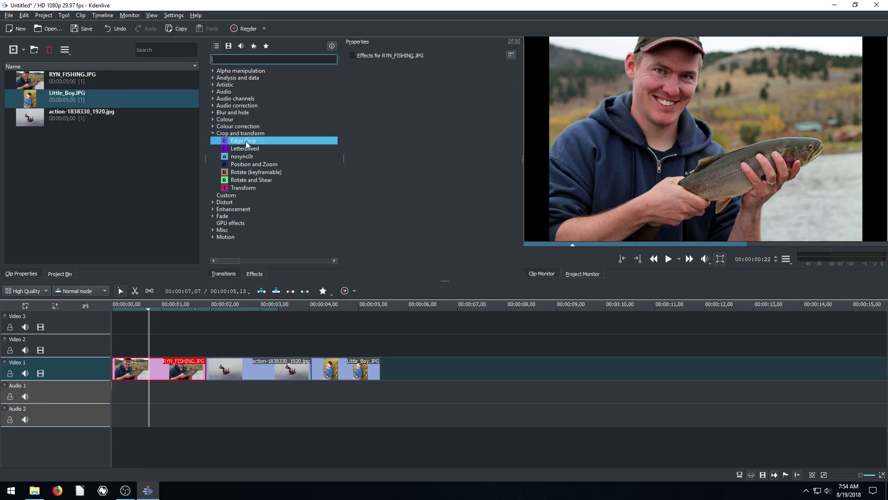
pyautogui.moveTo(246, 142); pyautogui.dragTo(160, 368)
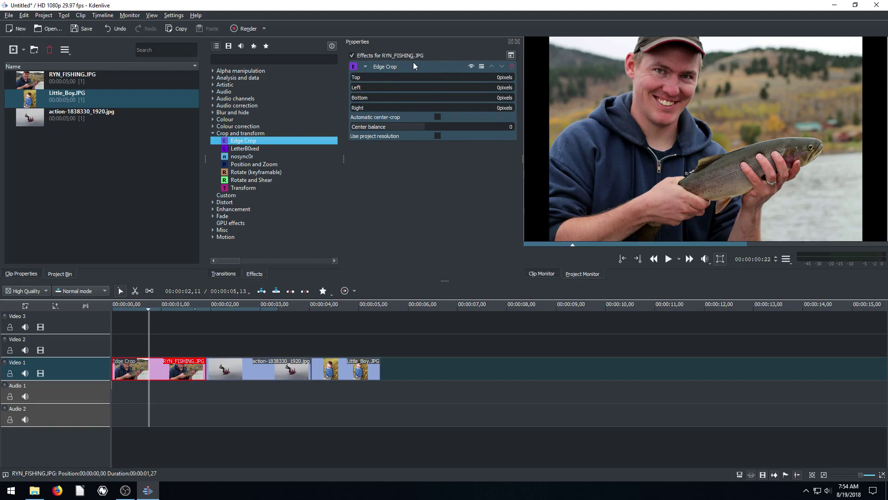
# Rearrange the Edge Crop settings panel so it sits beside the effects list
pyautogui.moveTo(412, 43); pyautogui.dragTo(387, 49)
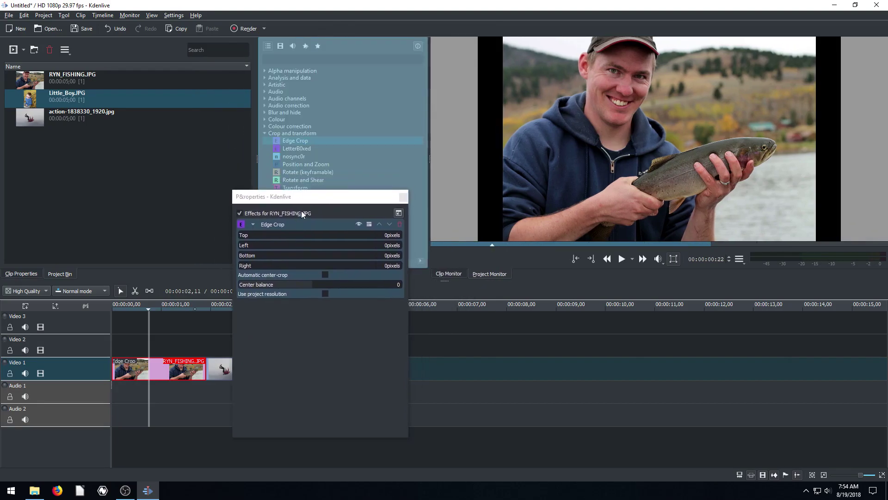
pyautogui.moveTo(301, 212); pyautogui.dragTo(305, 216)
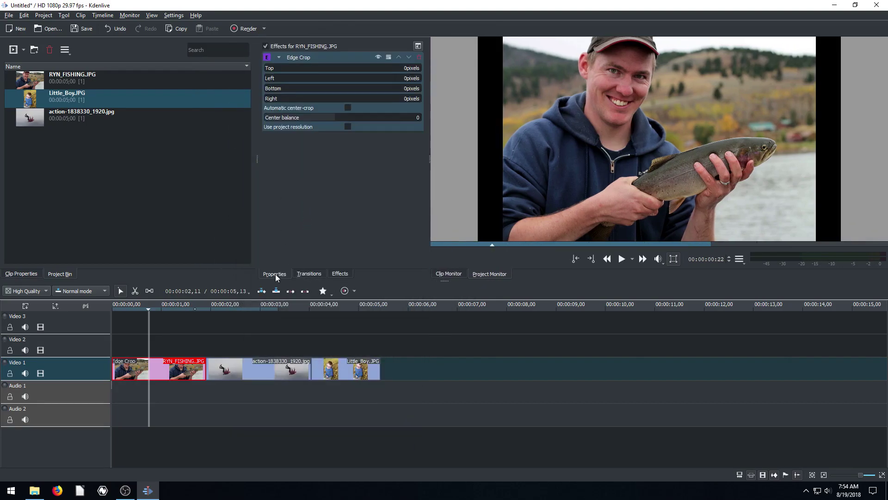
pyautogui.click(309, 273)
pyautogui.click(340, 276)
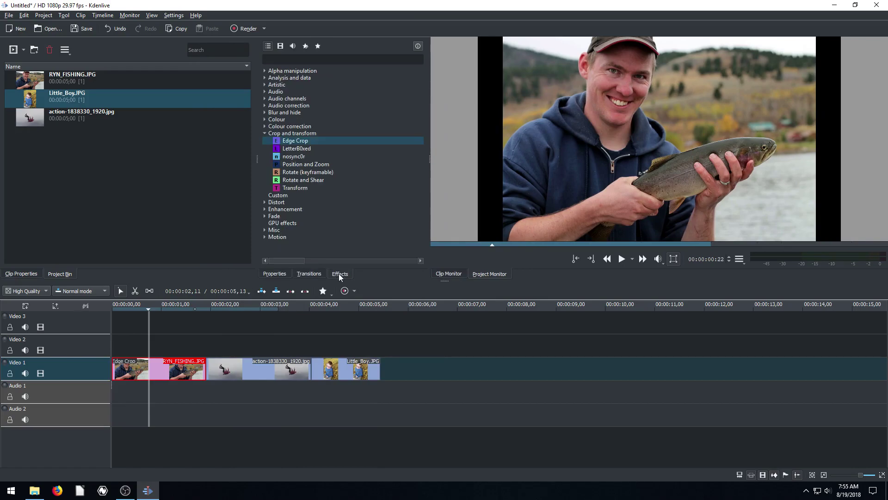
pyautogui.click(312, 276)
pyautogui.click(280, 275)
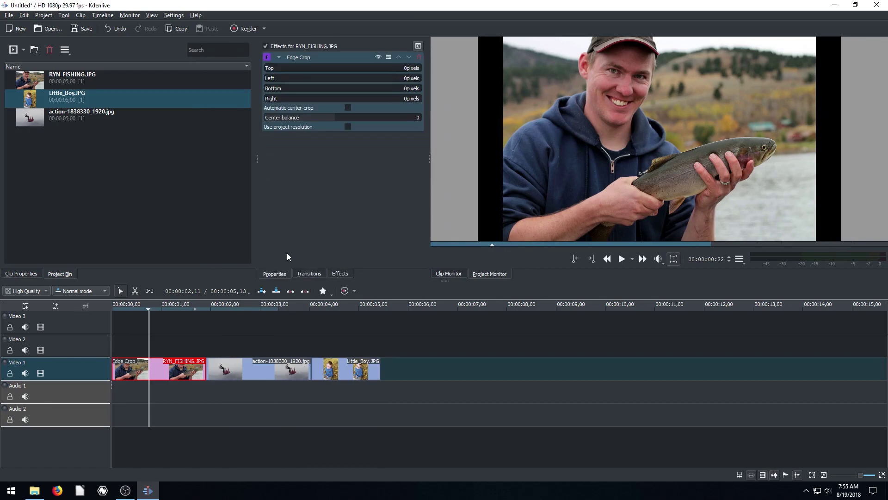
pyautogui.moveTo(275, 277); pyautogui.dragTo(449, 99)
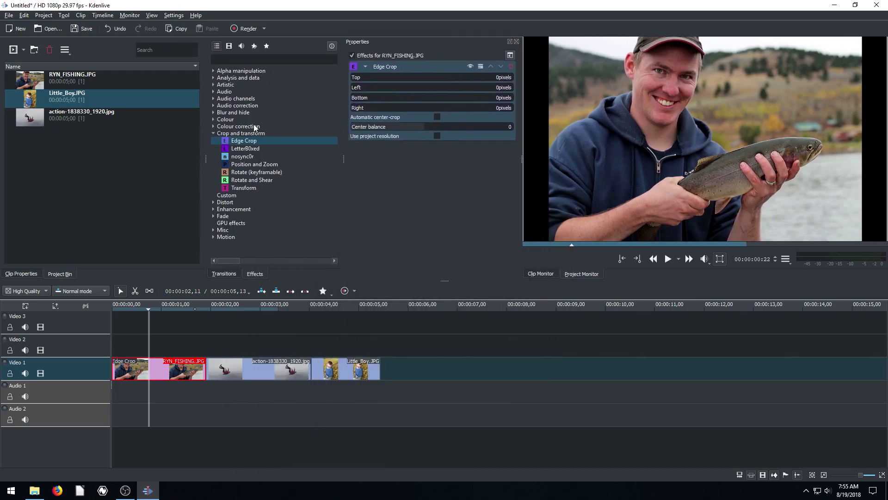
# Browse the Transitions, Effects, Clip Properties and Project Bin tabs, ending on the Project Monitor view
pyautogui.click(222, 274)
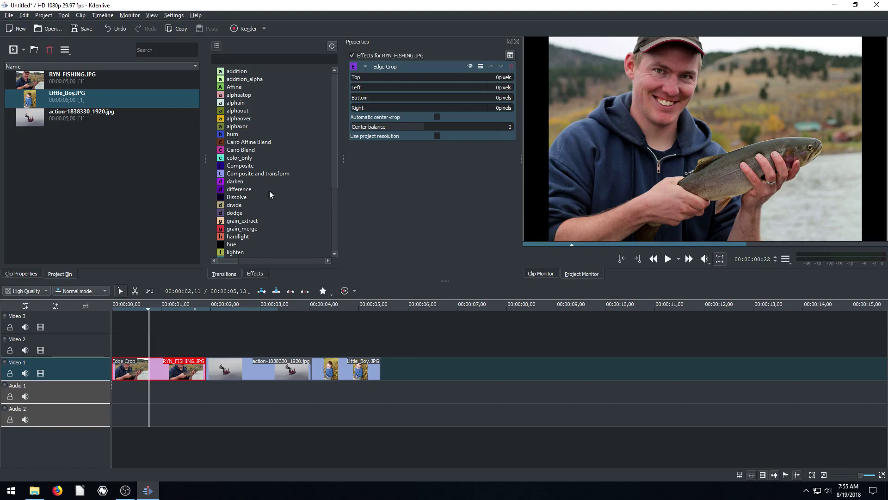
pyautogui.click(254, 274)
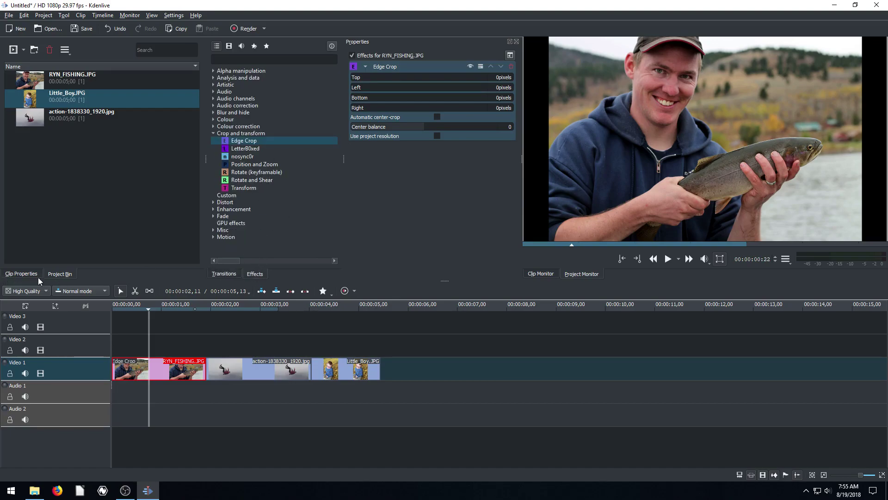
pyautogui.click(18, 275)
pyautogui.click(60, 273)
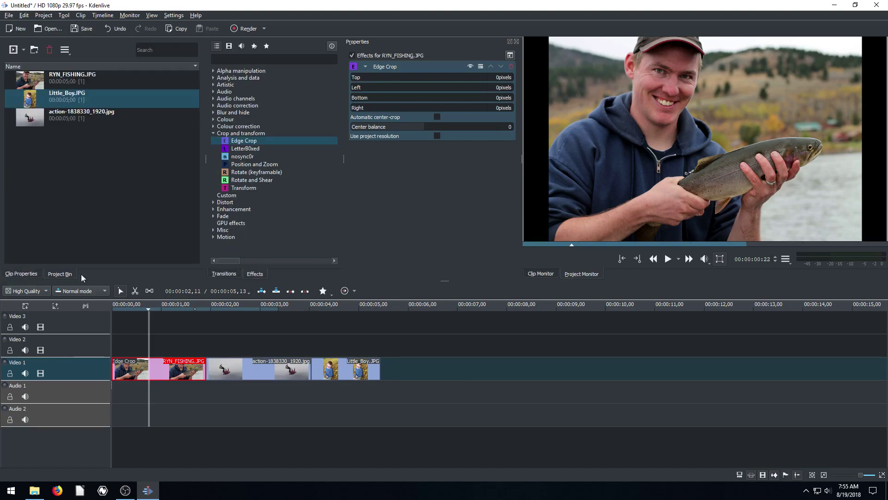
pyautogui.click(551, 274)
pyautogui.click(577, 274)
# Reset the Edge Crop Right value to 0 and set Bottom to 172 pixels on RYN_FISHING
pyautogui.moveTo(355, 111); pyautogui.dragTo(372, 112)
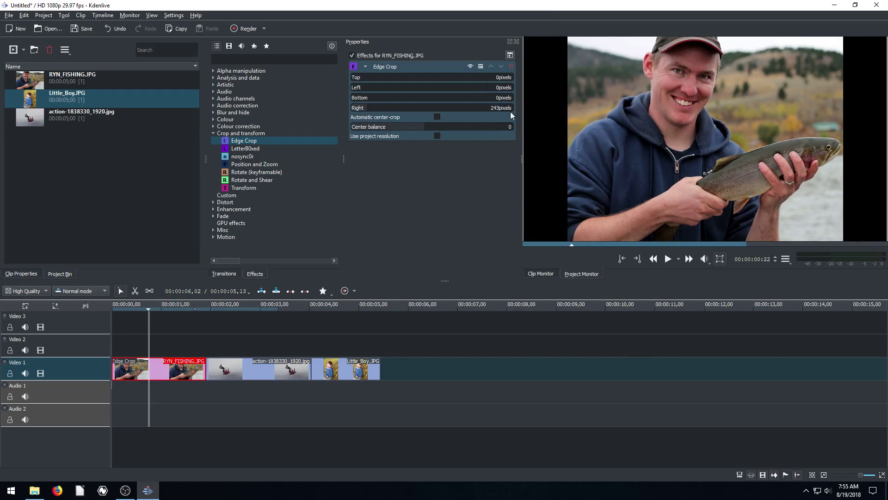
pyautogui.moveTo(363, 106); pyautogui.dragTo(349, 112)
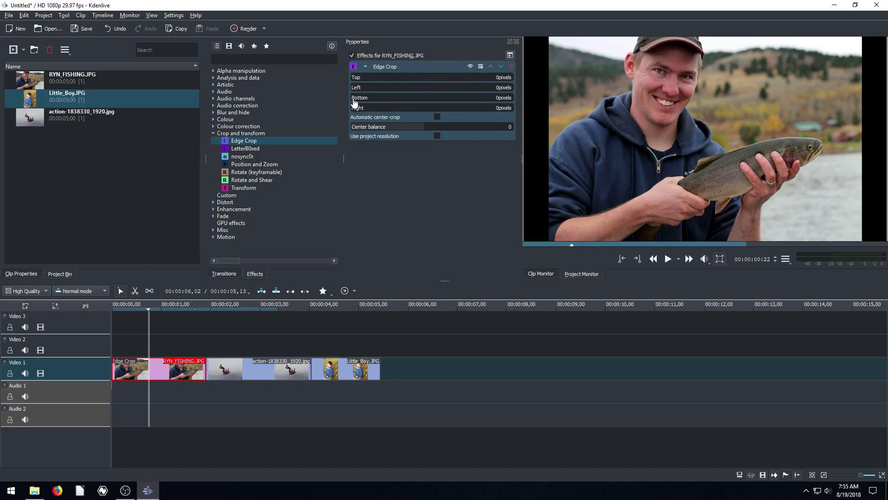
pyautogui.moveTo(355, 98); pyautogui.dragTo(356, 98)
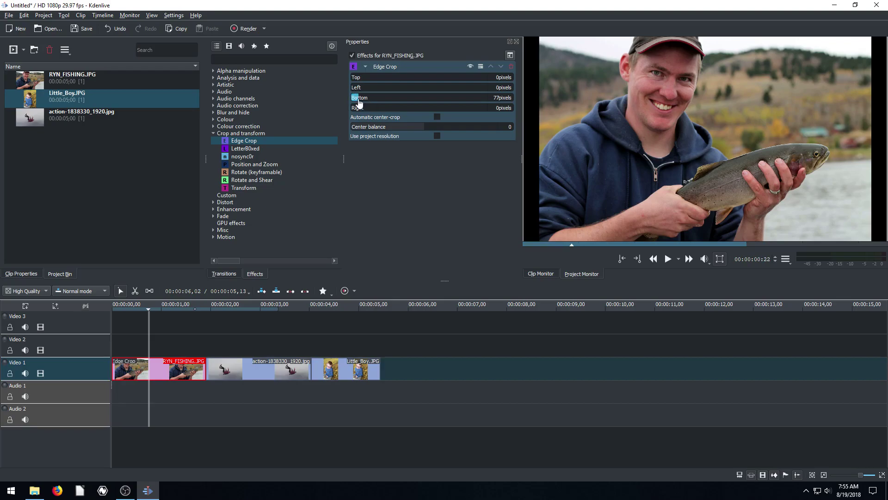
pyautogui.moveTo(359, 101); pyautogui.dragTo(370, 102)
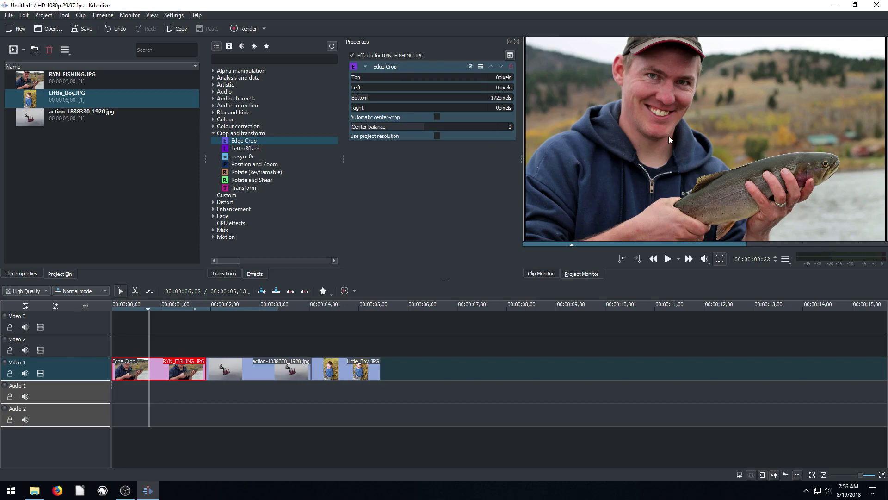
# Apply Edge Crop to the Little_Boy.JPG clip on Video 1
pyautogui.click(348, 370)
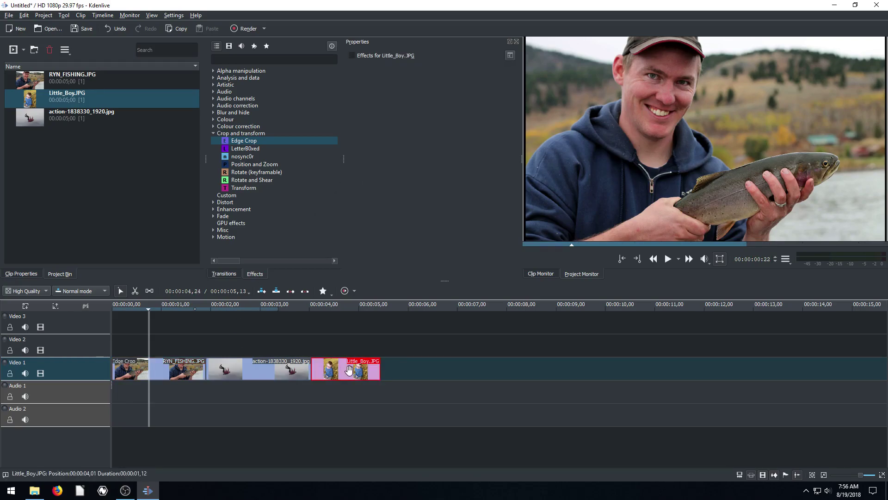
pyautogui.doubleClick(343, 374)
pyautogui.click(473, 261)
pyautogui.click(345, 313)
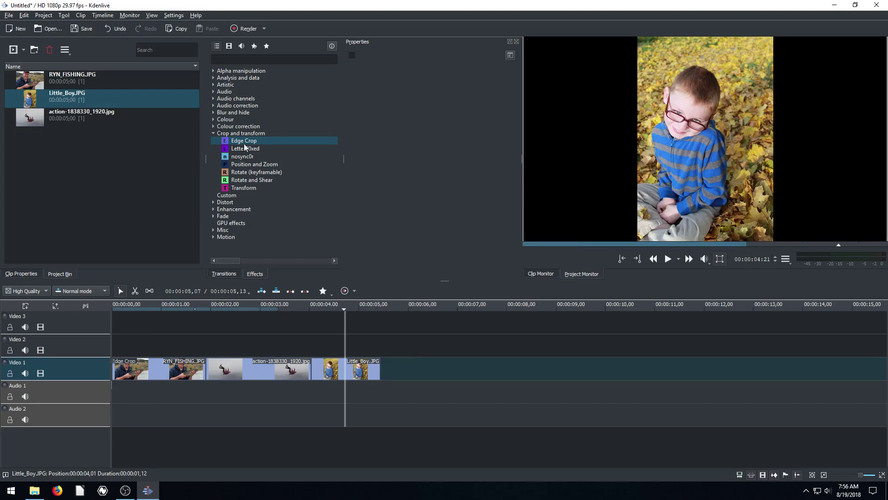
pyautogui.moveTo(238, 144); pyautogui.dragTo(337, 370)
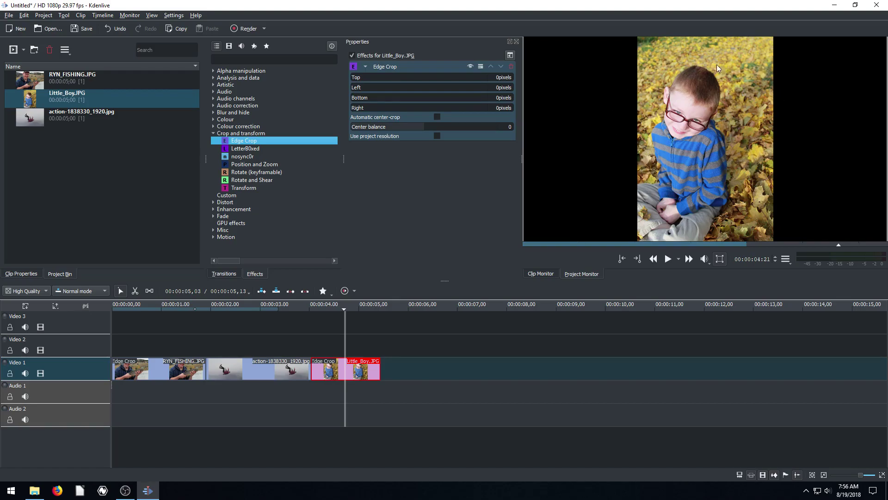
# Set Little_Boy's Edge Crop to Bottom 1883 and Top 796 pixels, toggling it to compare
pyautogui.moveTo(360, 99); pyautogui.dragTo(422, 103)
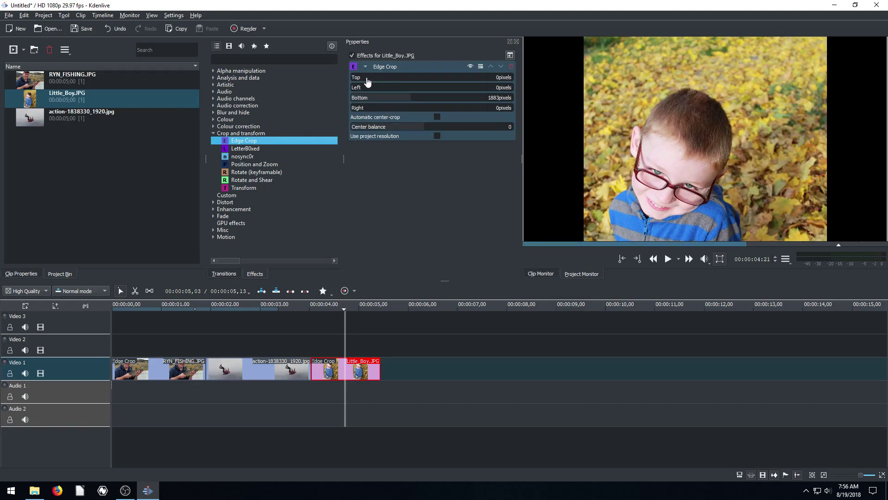
pyautogui.moveTo(366, 78); pyautogui.dragTo(378, 81)
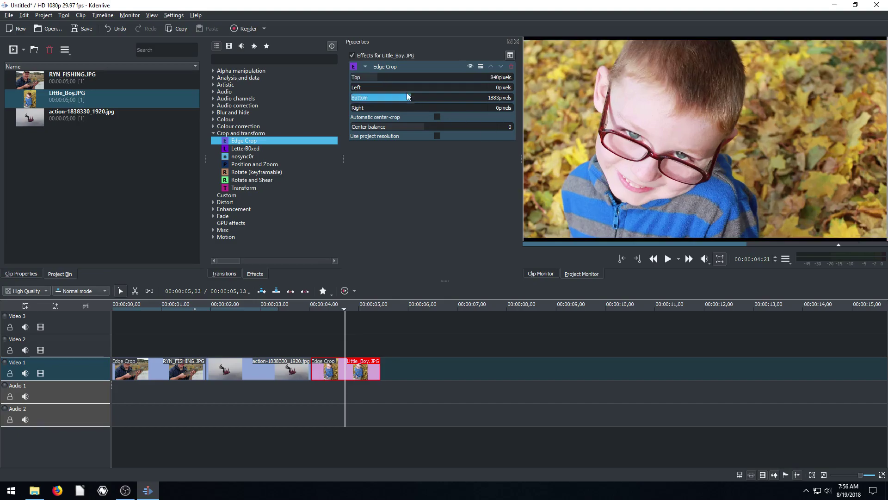
pyautogui.moveTo(378, 80); pyautogui.dragTo(377, 80)
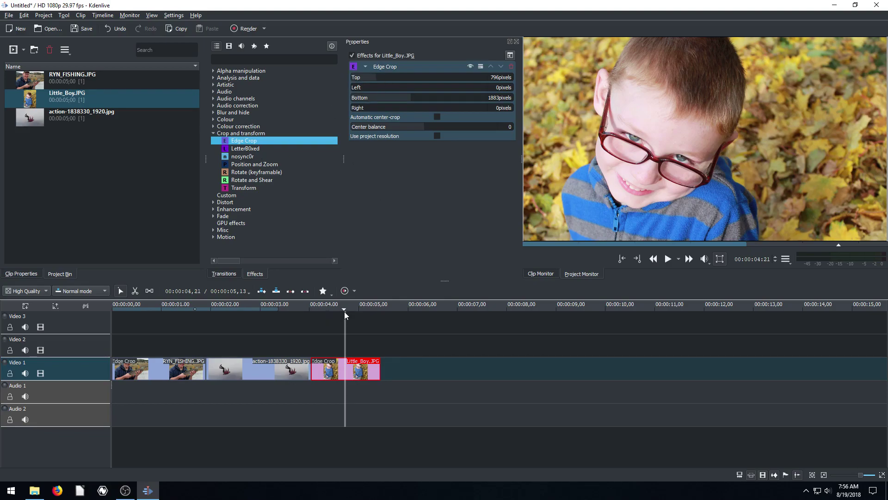
pyautogui.moveTo(344, 312)
pyautogui.mouseDown()
pyautogui.moveTo(152, 309)
pyautogui.moveTo(356, 312)
pyautogui.moveTo(344, 313)
pyautogui.mouseUp()
pyautogui.click(470, 66)
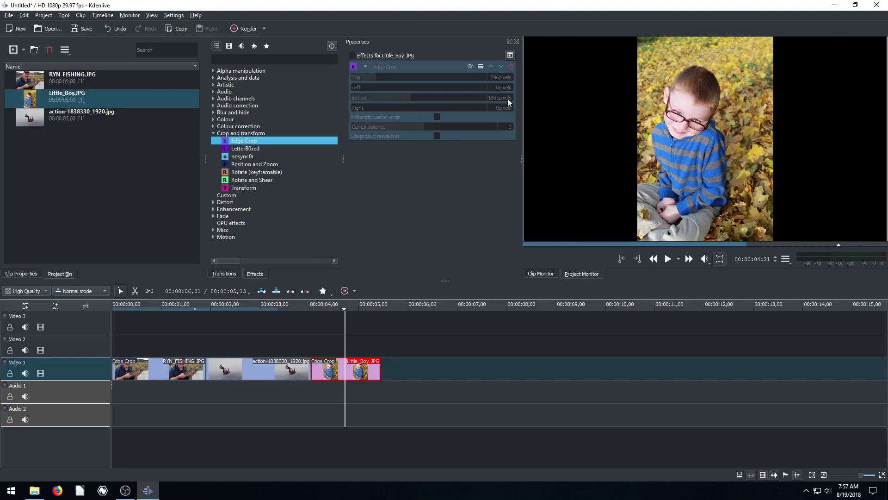
pyautogui.click(470, 67)
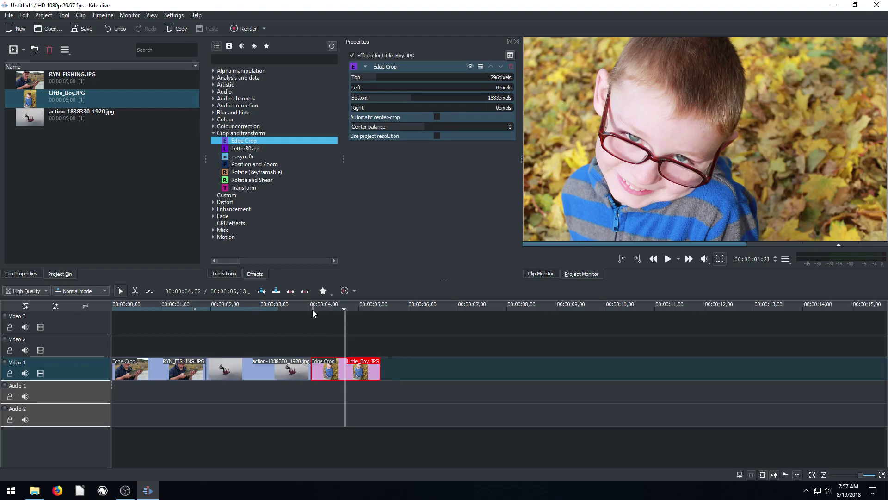
pyautogui.moveTo(313, 309); pyautogui.dragTo(298, 310)
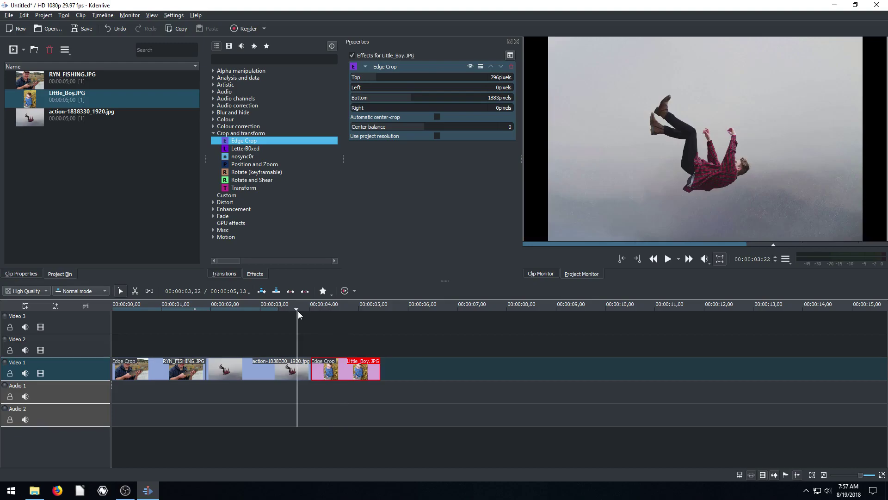
# Import the melody-loop mp3 from the Downloads folder into the Project Bin
pyautogui.click(34, 490)
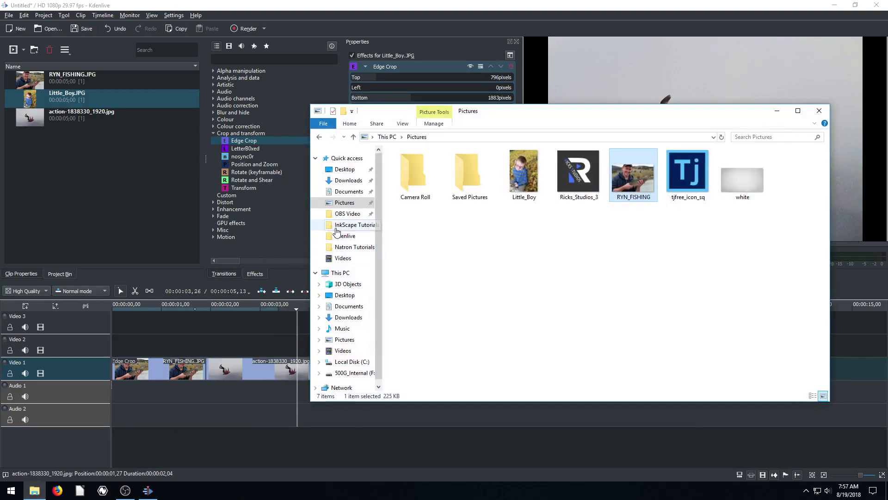
pyautogui.click(345, 169)
pyautogui.click(348, 180)
pyautogui.moveTo(524, 185); pyautogui.dragTo(137, 177)
# Place the melody-loop mp3 on Audio 1, trim it to end at 5:13, and play from the start
pyautogui.click(777, 111)
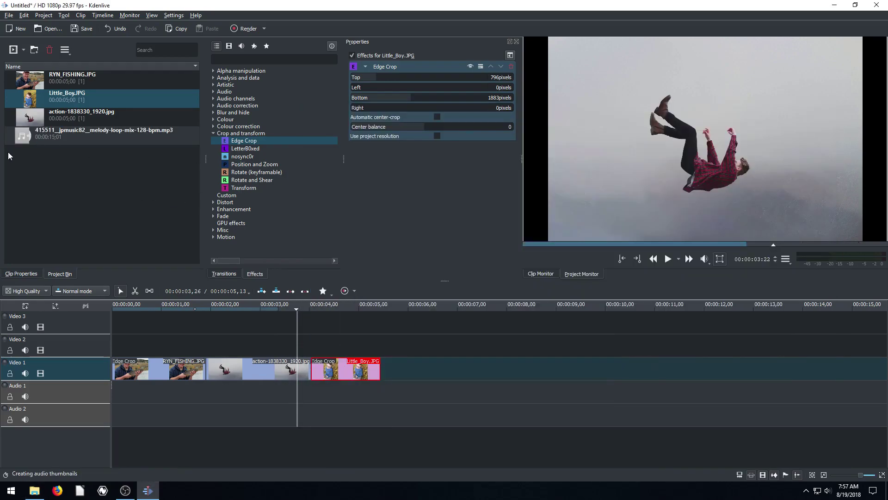
pyautogui.moveTo(44, 137); pyautogui.dragTo(117, 397)
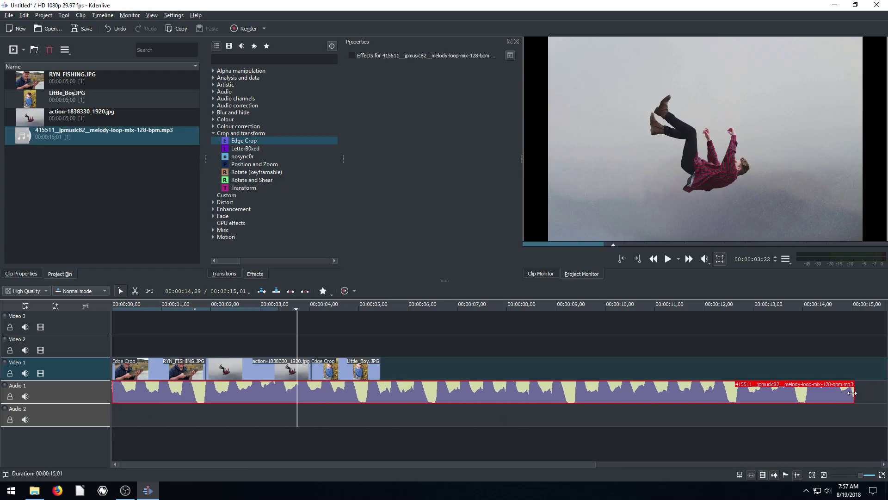
pyautogui.moveTo(854, 391); pyautogui.dragTo(384, 386)
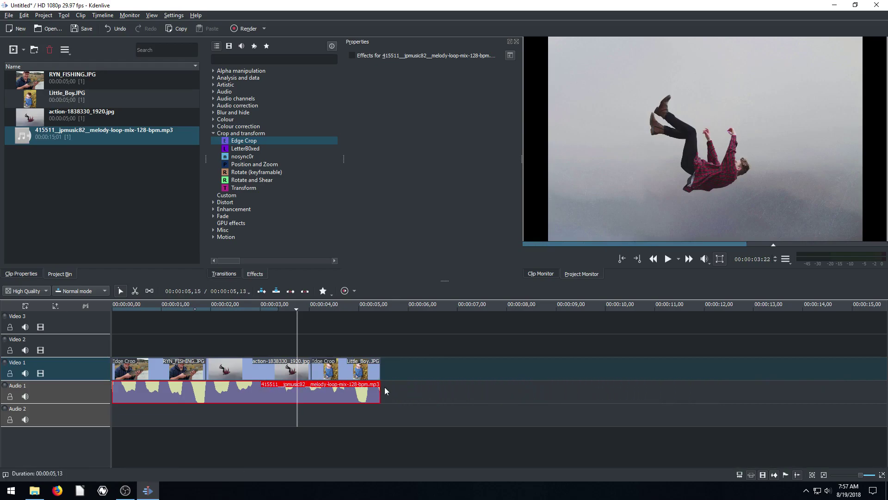
pyautogui.moveTo(296, 312); pyautogui.dragTo(120, 309)
pyautogui.click(668, 260)
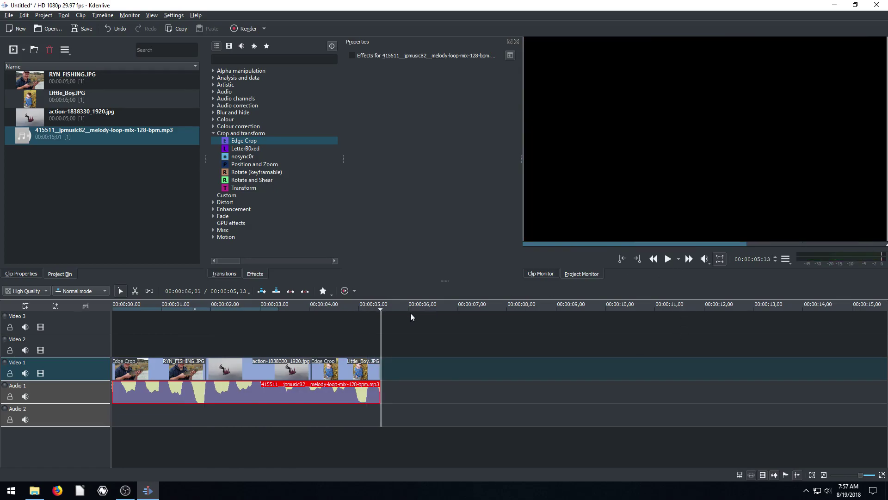
# Show the Transitions list, select the first two clips, and park the playhead at 00:00:01,25
pyautogui.click(263, 307)
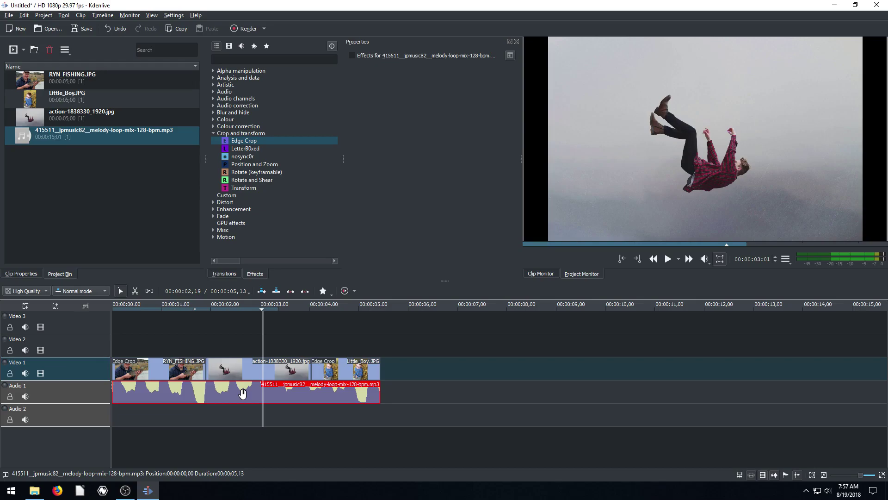
pyautogui.click(229, 275)
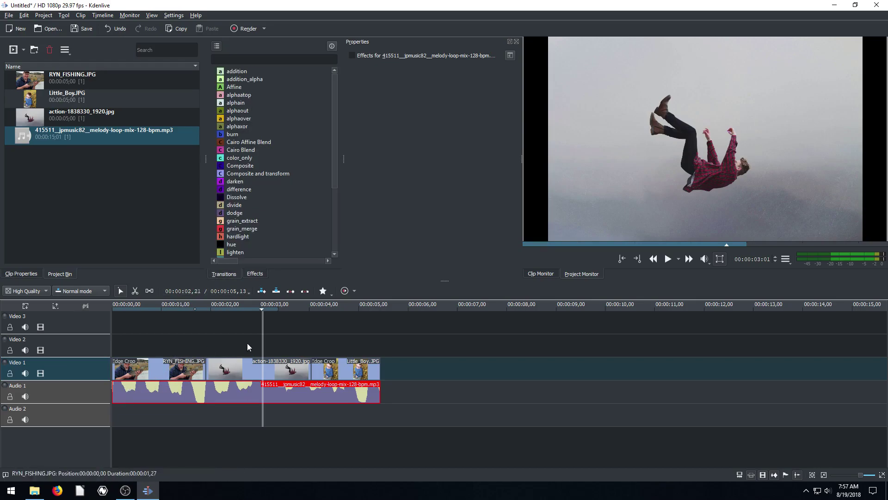
pyautogui.click(166, 370)
pyautogui.click(215, 371)
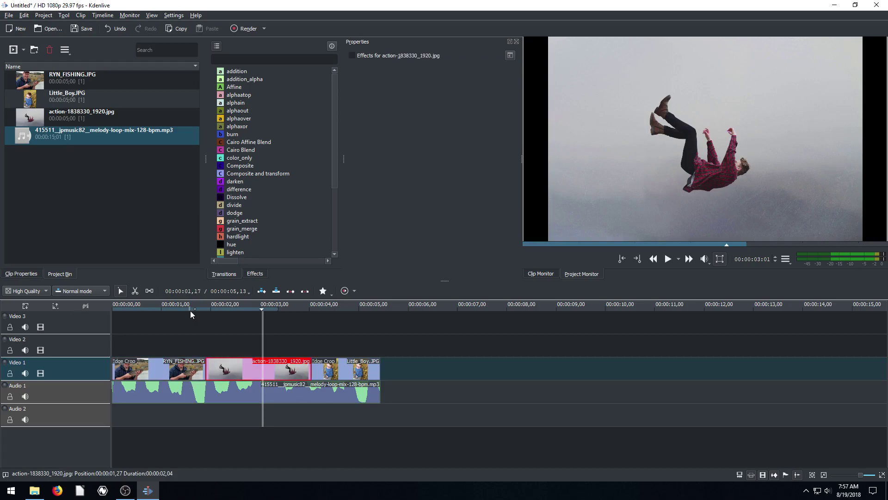
pyautogui.moveTo(190, 310); pyautogui.dragTo(203, 310)
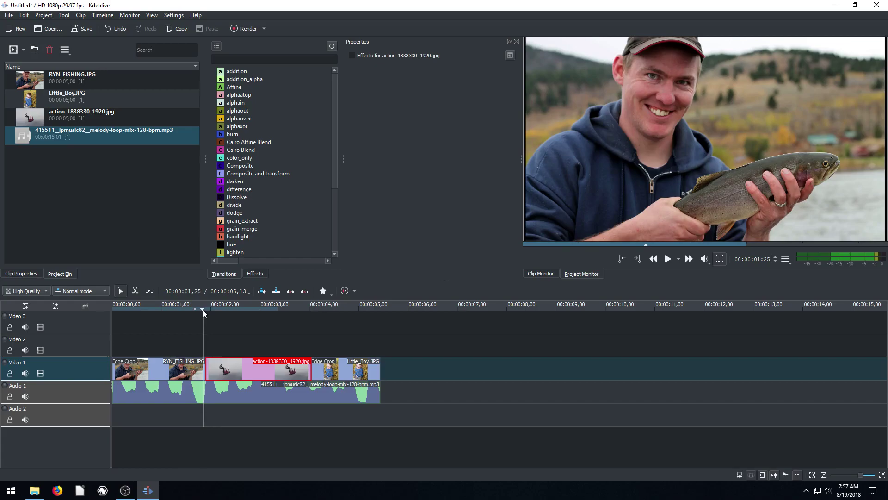